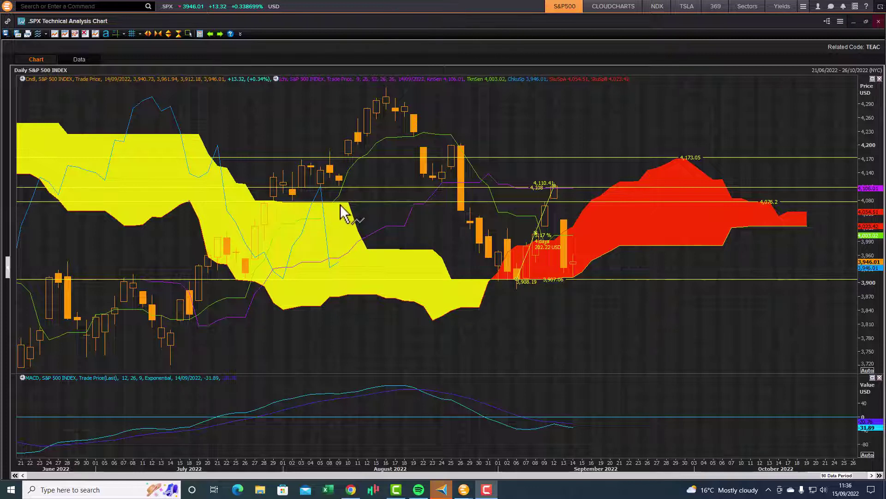
Place a horizontal support line at the 3,979.93 price level on the daily chart.
{"action": "mouse_move", "coordinate": [340, 205]}
{"action": "mouse_move", "coordinate": [534, 193]}
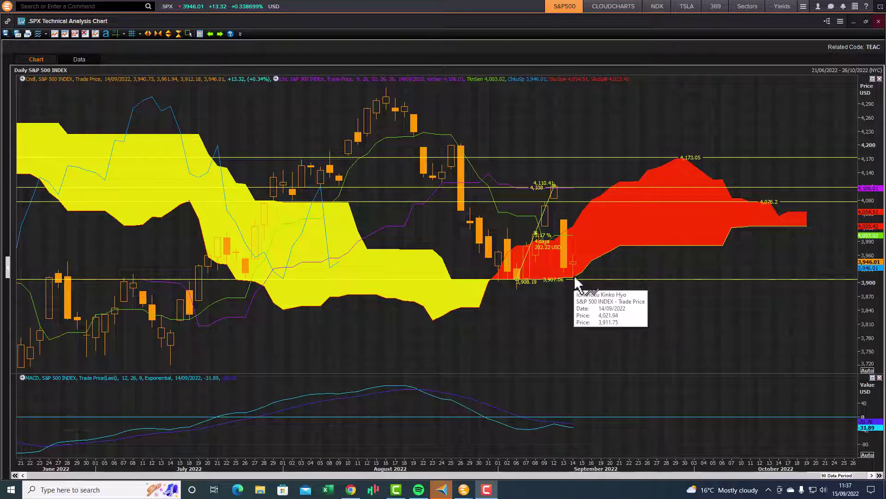
{"action": "mouse_move", "coordinate": [573, 276]}
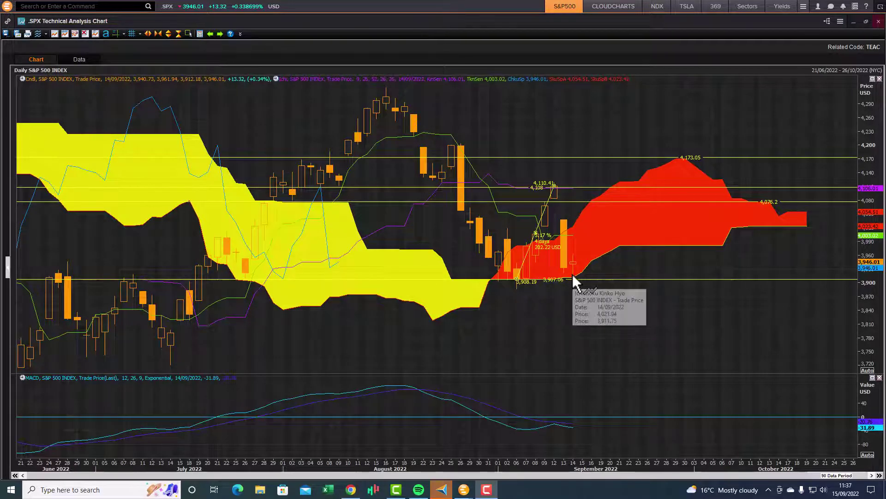
{"action": "left_click", "coordinate": [46, 34]}
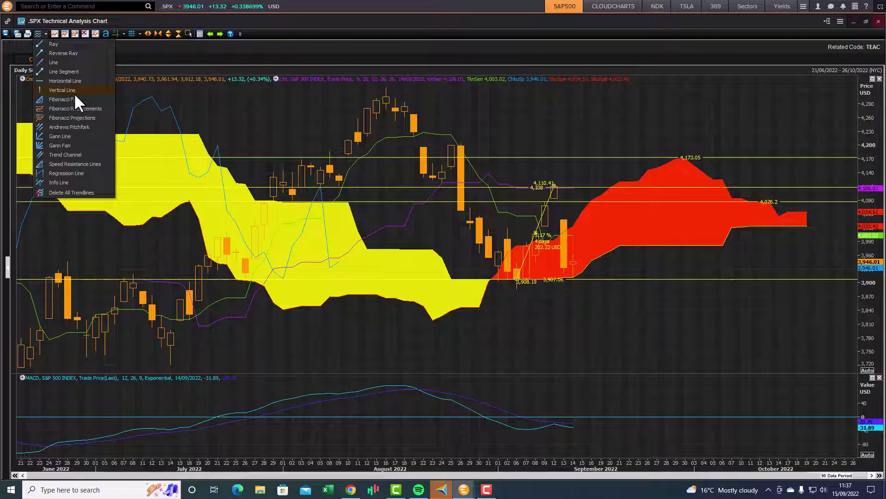
{"action": "left_click", "coordinate": [70, 80]}
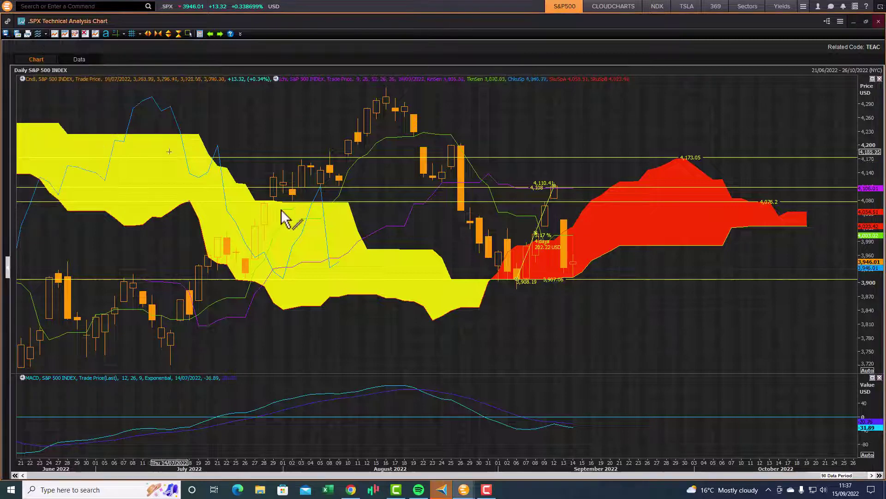
{"action": "left_click", "coordinate": [638, 246]}
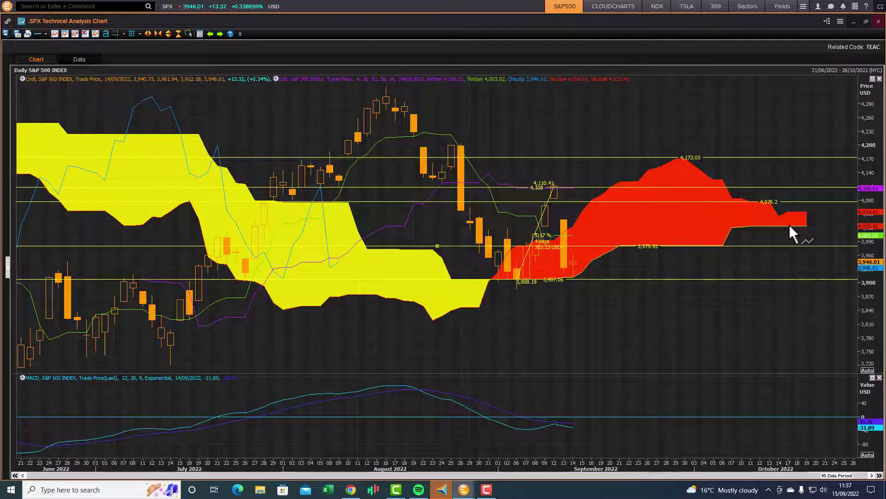
{"action": "mouse_move", "coordinate": [790, 225]}
{"action": "mouse_move", "coordinate": [573, 276]}
{"action": "mouse_move", "coordinate": [653, 252]}
{"action": "mouse_move", "coordinate": [777, 200]}
{"action": "mouse_move", "coordinate": [658, 187]}
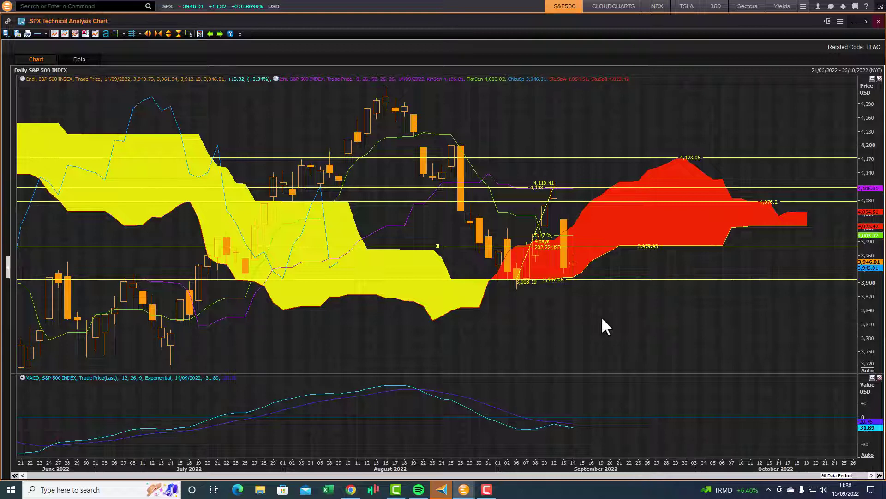
Add a horizontal support line at 3,847.07 below the cloud.
{"action": "left_click", "coordinate": [44, 33]}
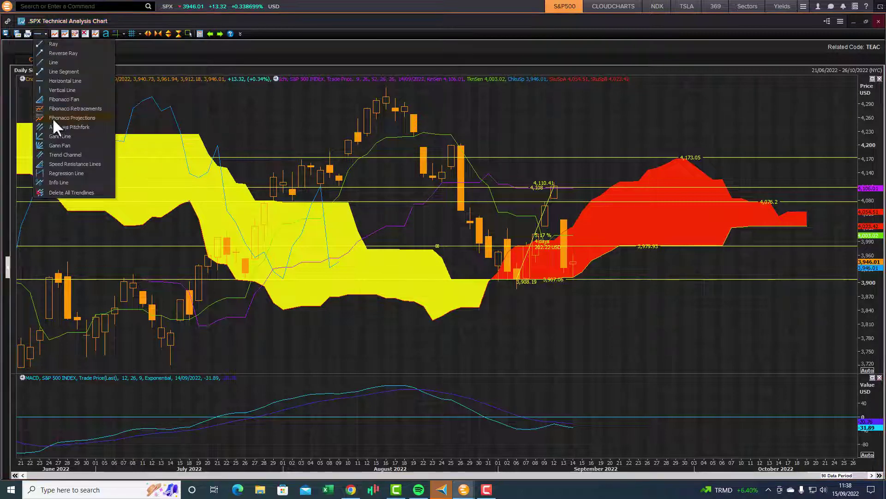
{"action": "left_click", "coordinate": [54, 81]}
{"action": "left_click", "coordinate": [466, 307]}
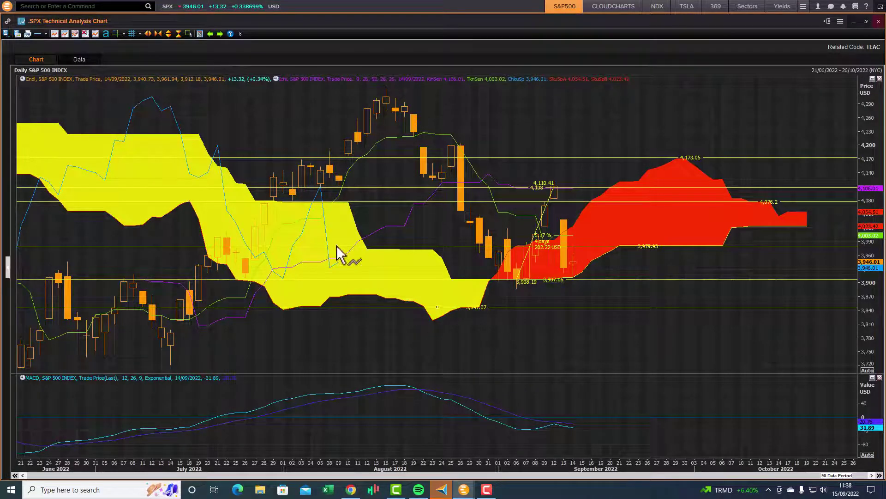
Add a support line at 3,763.53 near the July low, then switch to 4-hour intervals.
{"action": "left_click", "coordinate": [45, 33]}
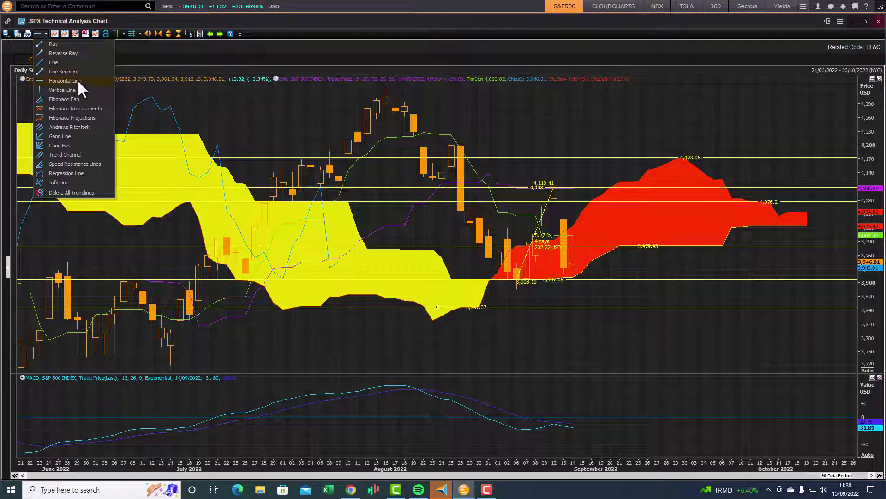
{"action": "left_click", "coordinate": [73, 79]}
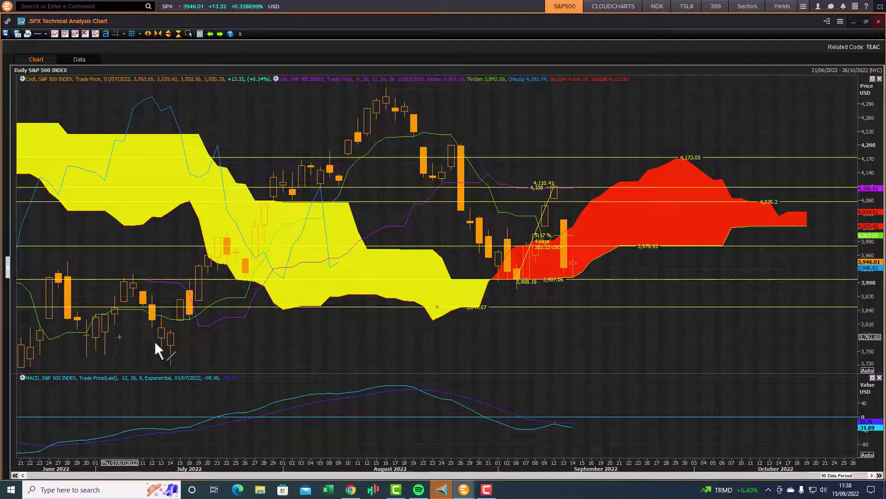
{"action": "left_click", "coordinate": [170, 345]}
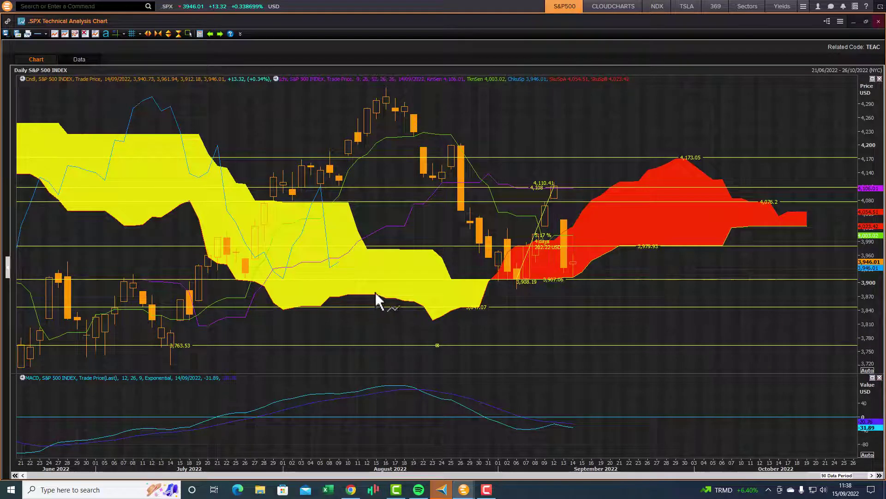
{"action": "left_click", "coordinate": [29, 73]}
{"action": "left_click", "coordinate": [22, 151]}
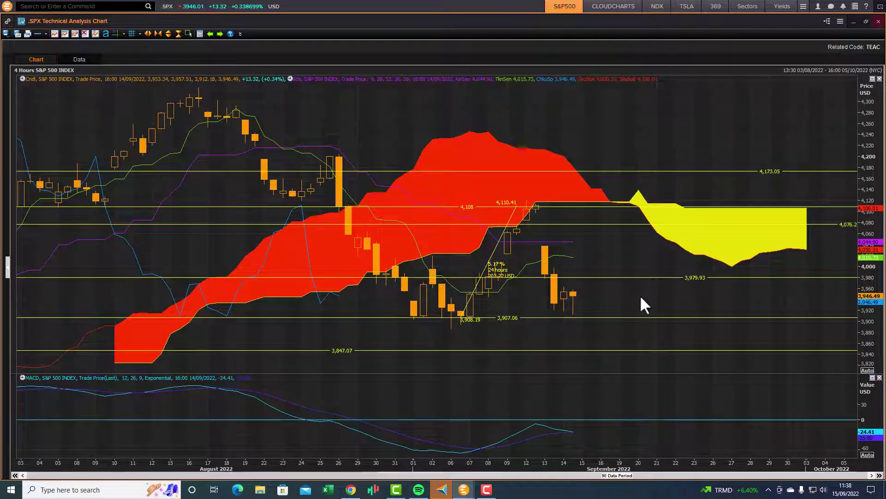
{"action": "scroll", "coordinate": [617, 309], "scroll_direction": "up", "scroll_amount": 5}
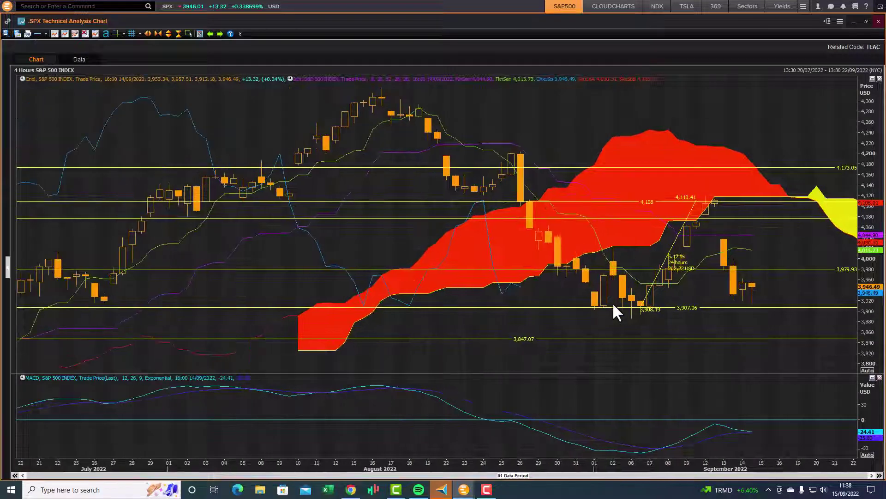
{"action": "scroll", "coordinate": [611, 305], "scroll_direction": "up", "scroll_amount": 3}
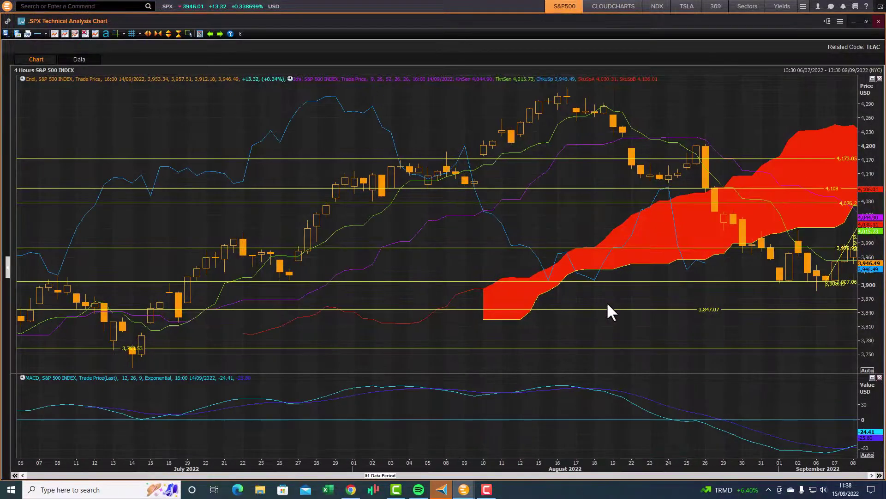
{"action": "scroll", "coordinate": [608, 305], "scroll_direction": "up", "scroll_amount": 3}
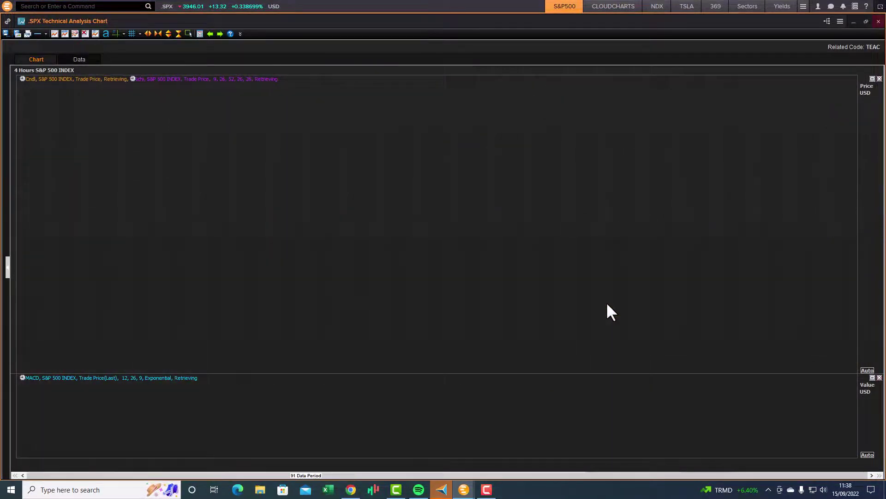
{"action": "scroll", "coordinate": [607, 305], "scroll_direction": "down", "scroll_amount": 10}
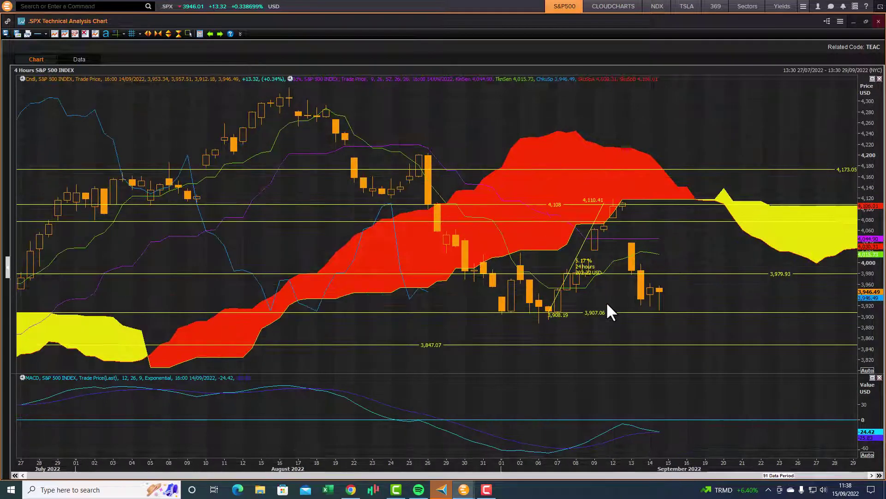
{"action": "scroll", "coordinate": [608, 304], "scroll_direction": "up", "scroll_amount": 1}
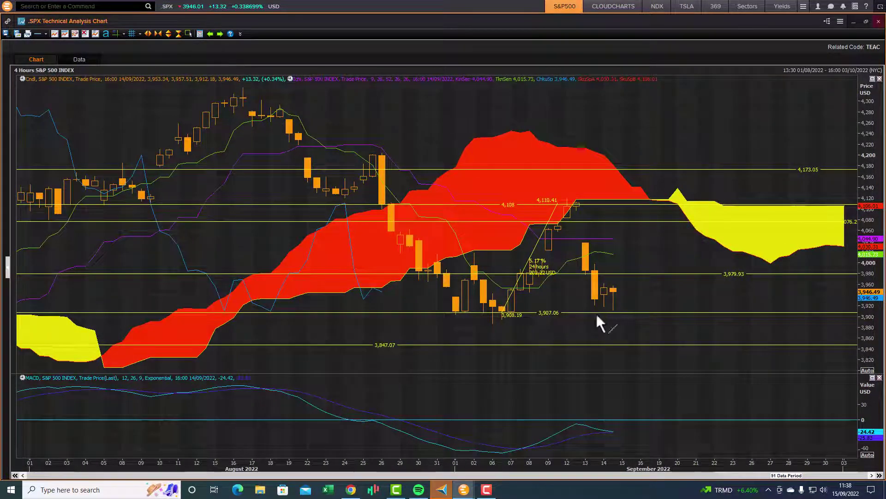
{"action": "mouse_move", "coordinate": [512, 296]}
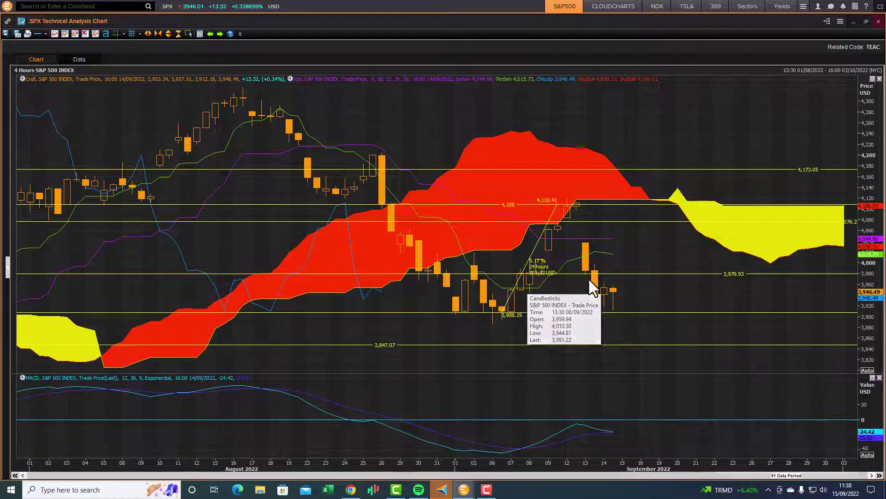
{"action": "mouse_move", "coordinate": [646, 272]}
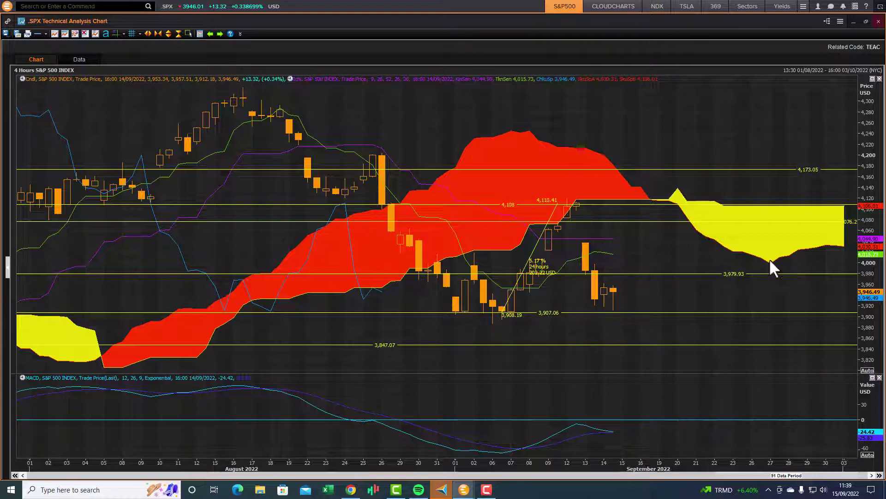
{"action": "mouse_move", "coordinate": [771, 261]}
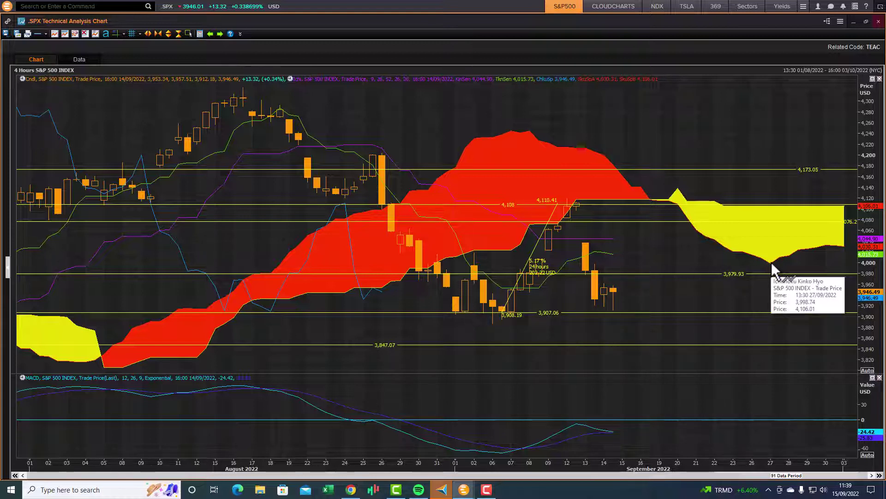
Draw horizontal lines at 4,044.71, 3,825.15 and 3,805.2 on the 4-hour chart.
{"action": "left_click", "coordinate": [45, 34]}
{"action": "left_click", "coordinate": [60, 79]}
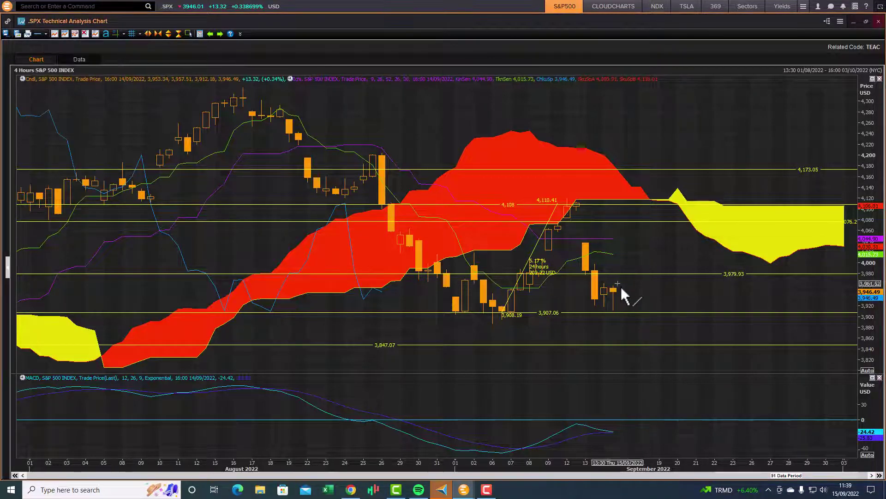
{"action": "left_click", "coordinate": [612, 239]}
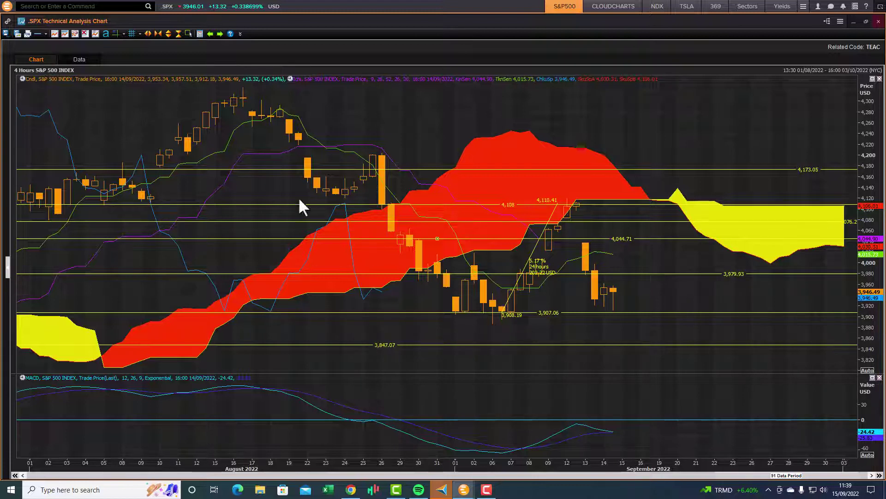
{"action": "left_click", "coordinate": [46, 33]}
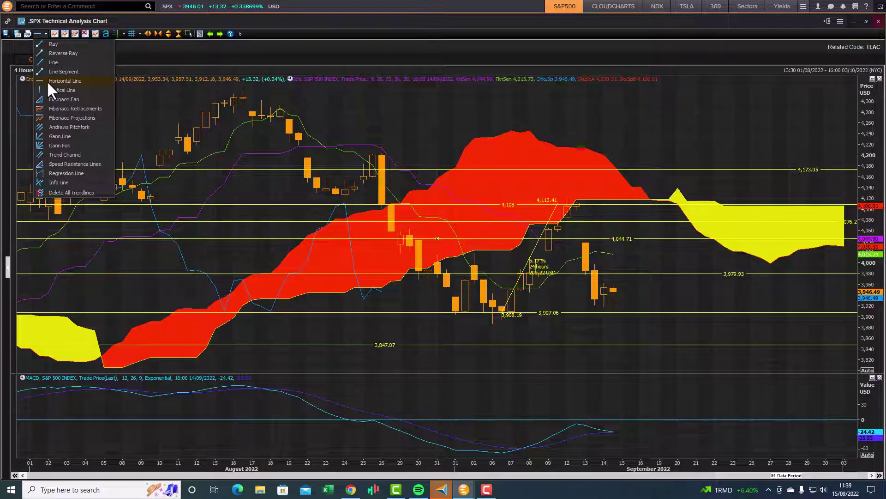
{"action": "left_click", "coordinate": [49, 82]}
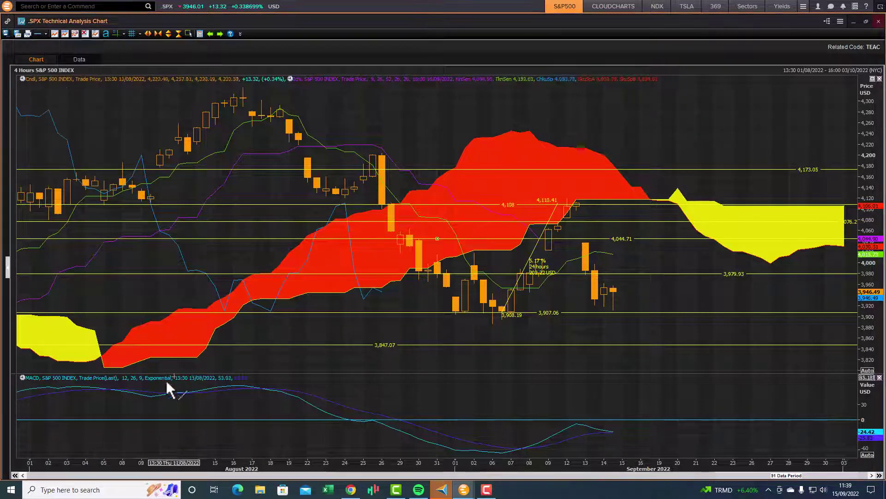
{"action": "left_click", "coordinate": [171, 357]}
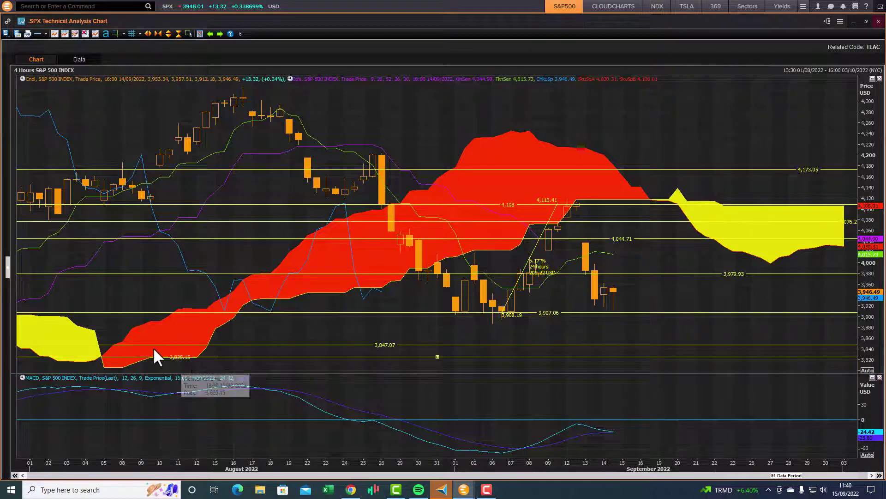
{"action": "left_click", "coordinate": [178, 34]}
{"action": "left_click", "coordinate": [46, 34]}
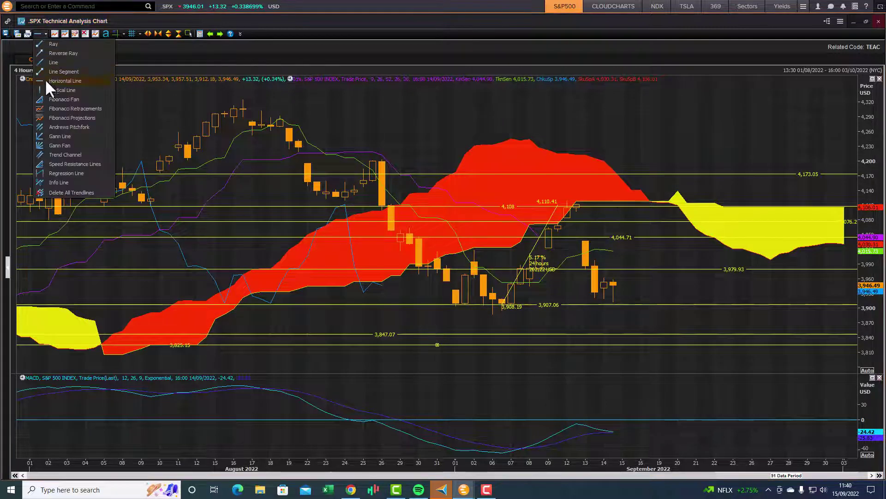
{"action": "left_click", "coordinate": [64, 80]}
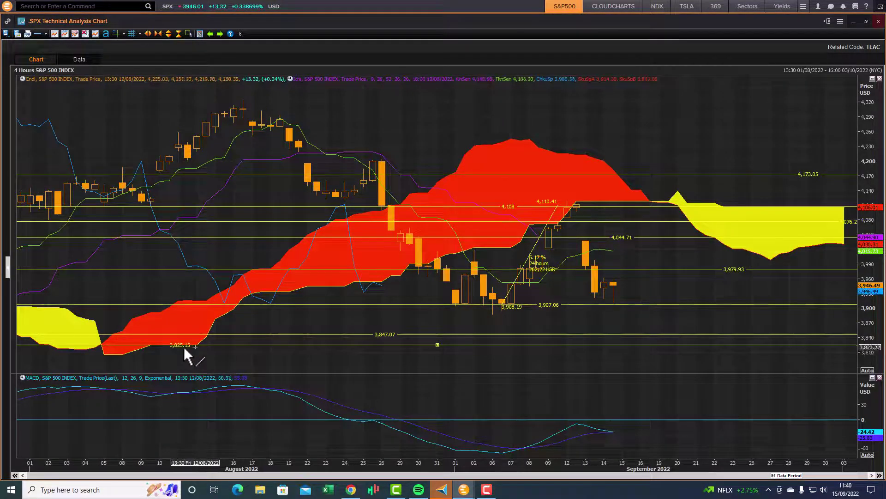
{"action": "left_click", "coordinate": [114, 354]}
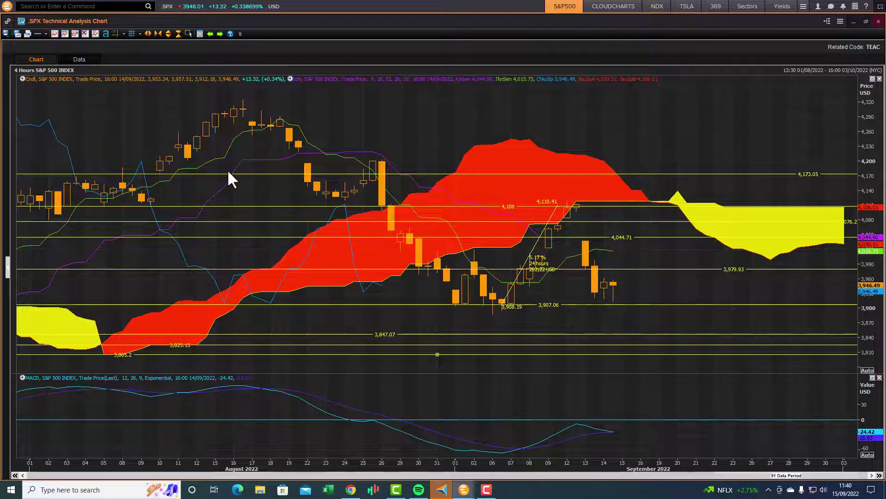
Change the interval from 4 Hours to Hourly and review the drawn lines.
{"action": "left_click", "coordinate": [34, 72]}
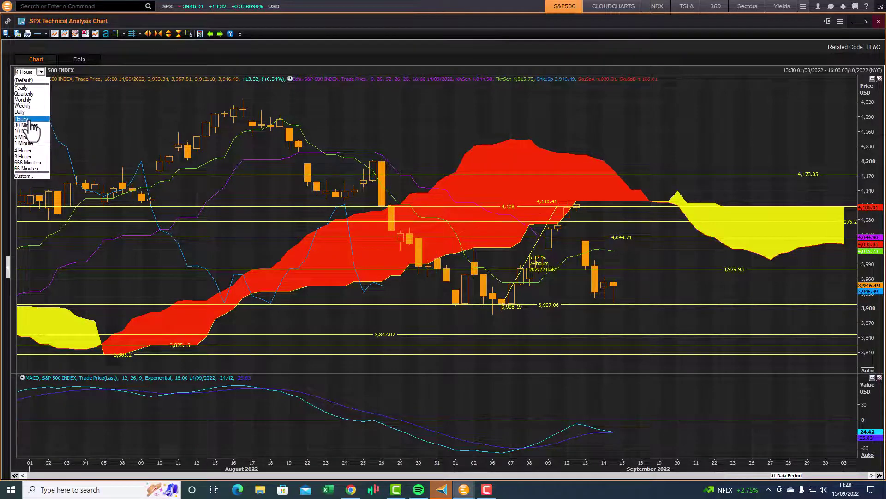
{"action": "left_click", "coordinate": [33, 119]}
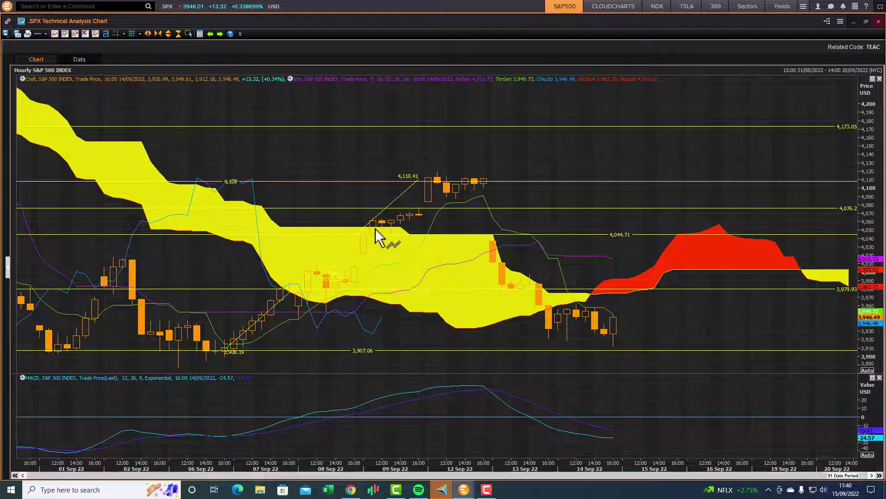
{"action": "mouse_move", "coordinate": [375, 228]}
{"action": "mouse_move", "coordinate": [558, 314]}
{"action": "mouse_move", "coordinate": [624, 296]}
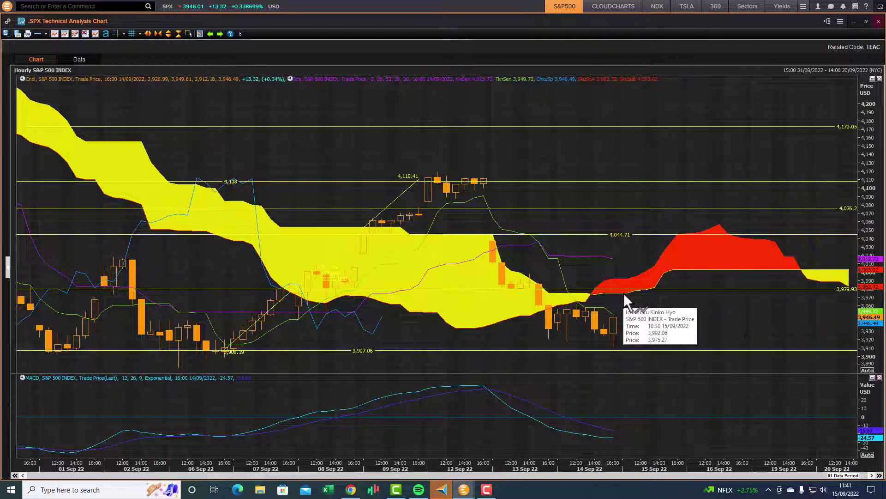
{"action": "mouse_move", "coordinate": [702, 268]}
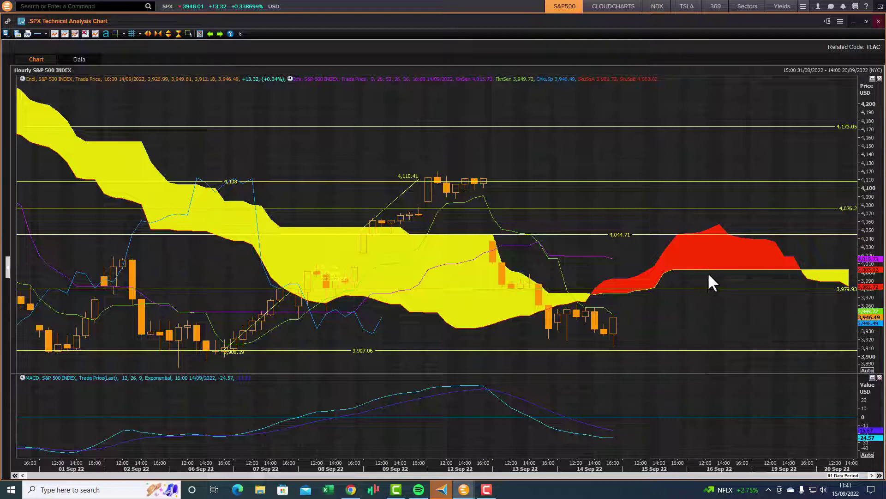
{"action": "mouse_move", "coordinate": [725, 228]}
Switch to weekly bars and zoom in on January 2022 onward.
{"action": "left_click", "coordinate": [25, 72]}
{"action": "left_click", "coordinate": [22, 106]}
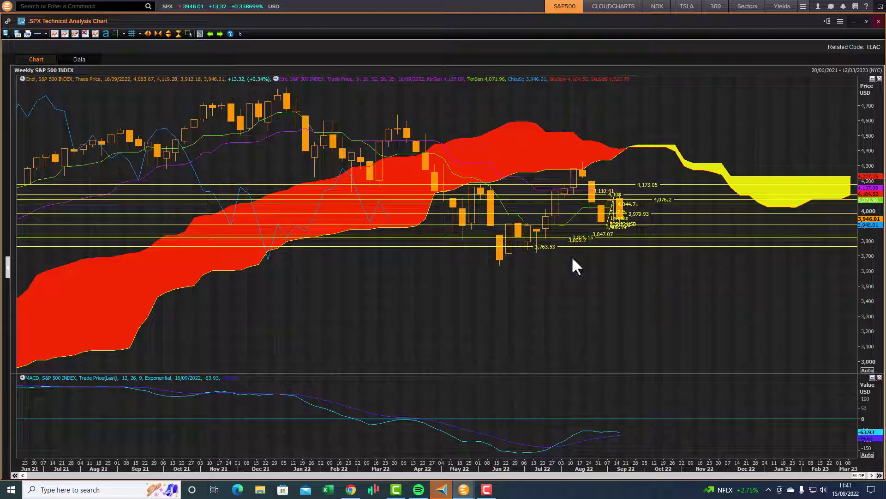
{"action": "left_click", "coordinate": [146, 32]}
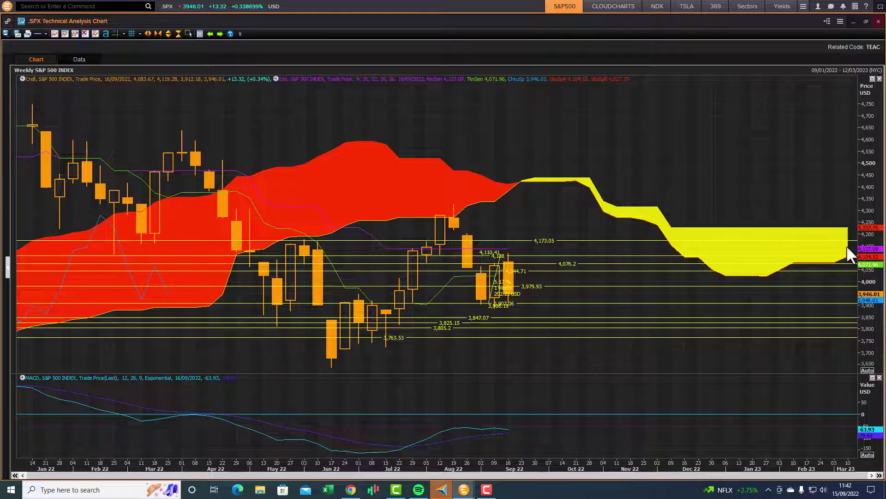
{"action": "mouse_move", "coordinate": [760, 278]}
Switch to monthly bars and draw a horizontal line near 3,498.91, leaving its properties unchanged.
{"action": "left_click", "coordinate": [23, 71]}
{"action": "left_click", "coordinate": [21, 99]}
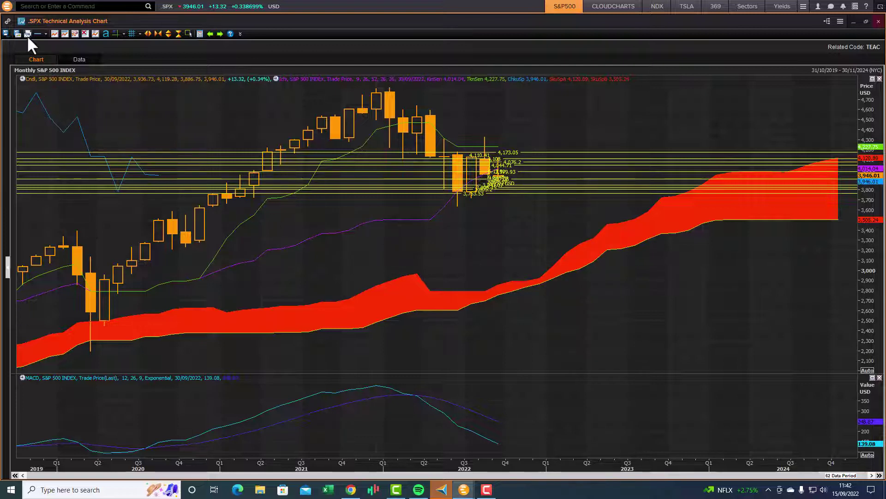
{"action": "left_click", "coordinate": [46, 33]}
{"action": "left_click", "coordinate": [62, 81]}
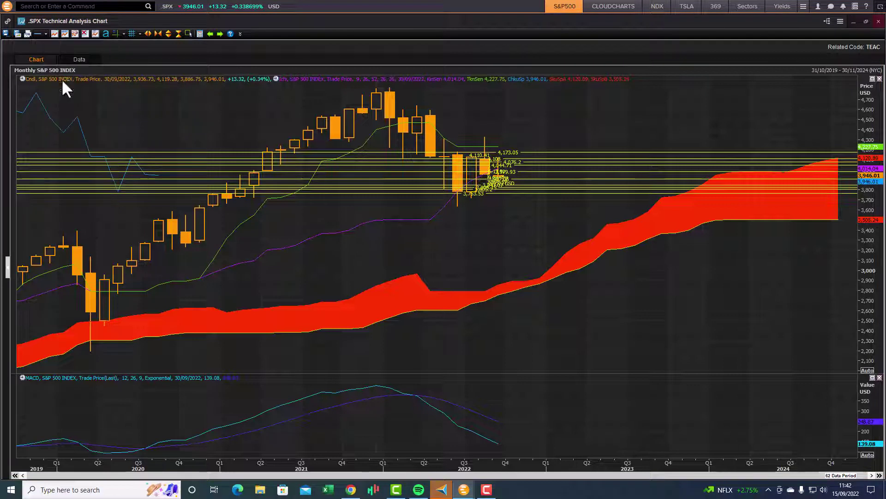
{"action": "left_click", "coordinate": [756, 220]}
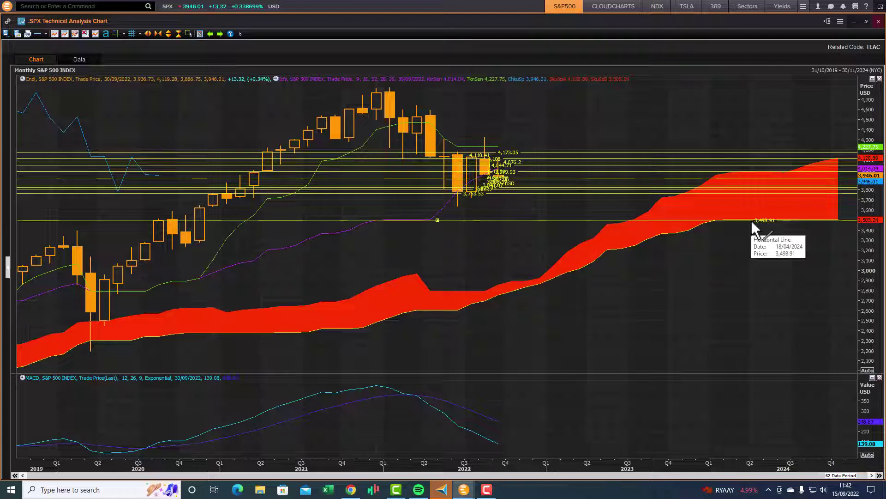
{"action": "double_click", "coordinate": [437, 221]}
{"action": "key", "text": "Escape"}
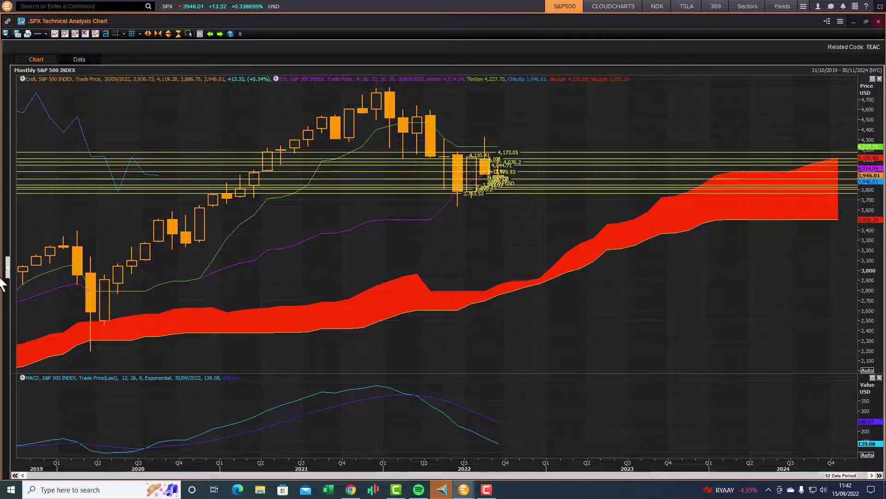
Zoom out seven times so the monthly chart reaches back to 2010.
{"action": "left_click", "coordinate": [161, 33]}
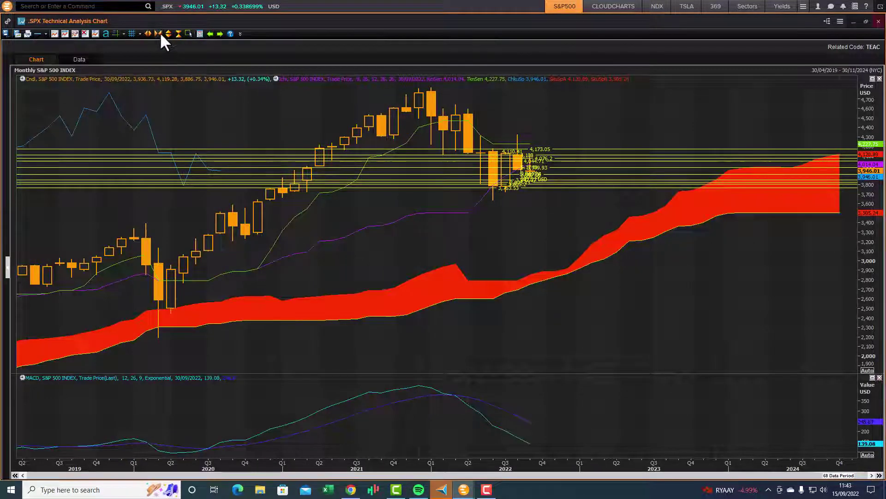
{"action": "left_click", "coordinate": [160, 32]}
{"action": "left_click", "coordinate": [159, 32]}
{"action": "left_click", "coordinate": [159, 32]}
{"action": "left_click", "coordinate": [160, 32]}
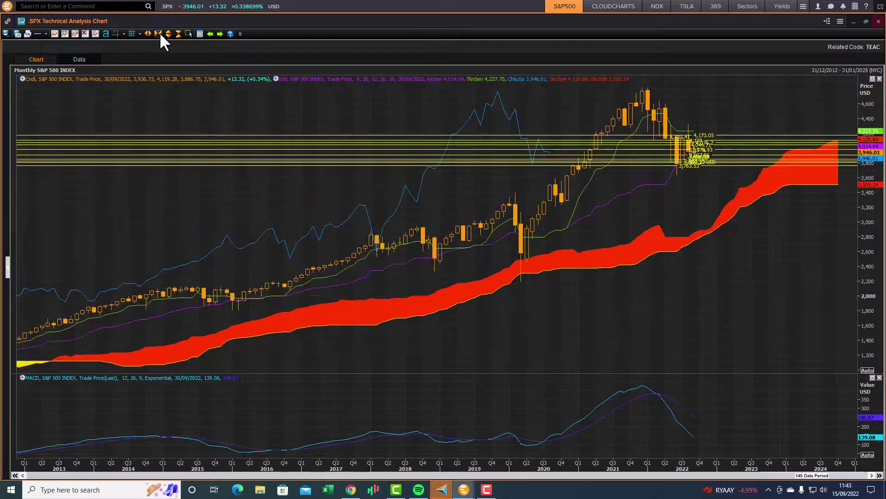
{"action": "left_click", "coordinate": [160, 32]}
{"action": "left_click", "coordinate": [159, 32]}
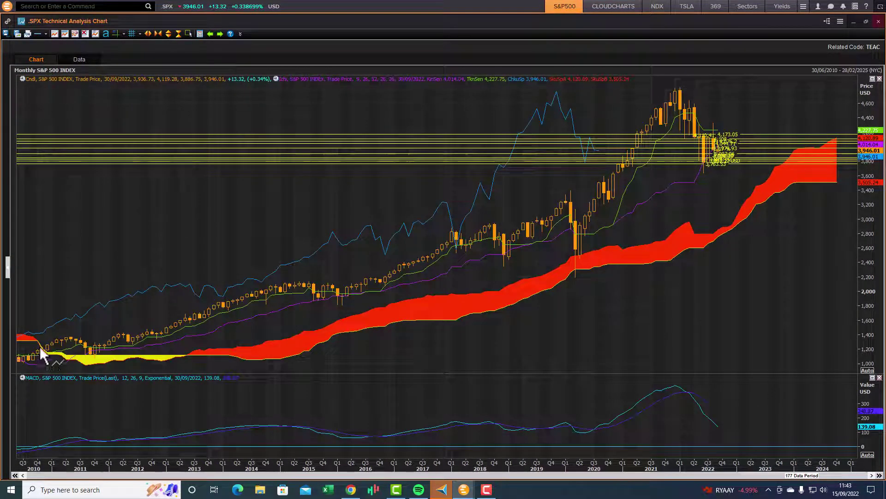
{"action": "mouse_move", "coordinate": [43, 354]}
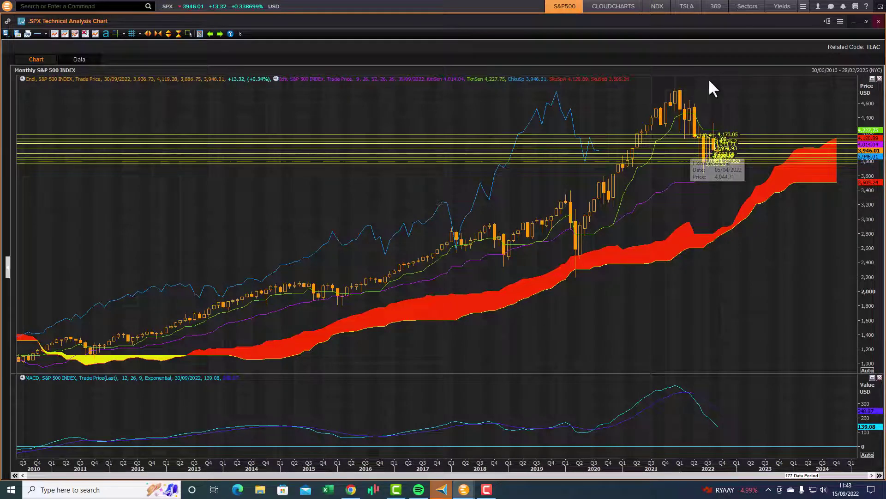
Switch to daily bars and zoom in to late June through October 2022.
{"action": "left_click", "coordinate": [33, 72]}
{"action": "left_click", "coordinate": [27, 113]}
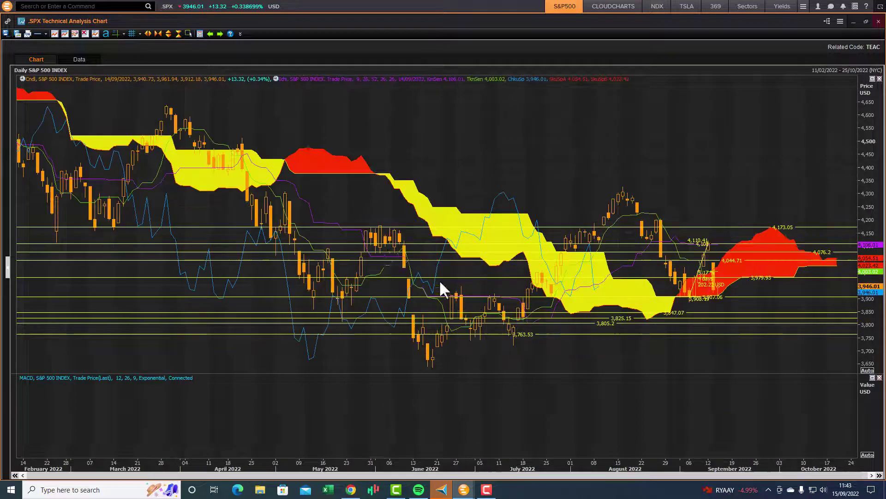
{"action": "left_click", "coordinate": [148, 34]}
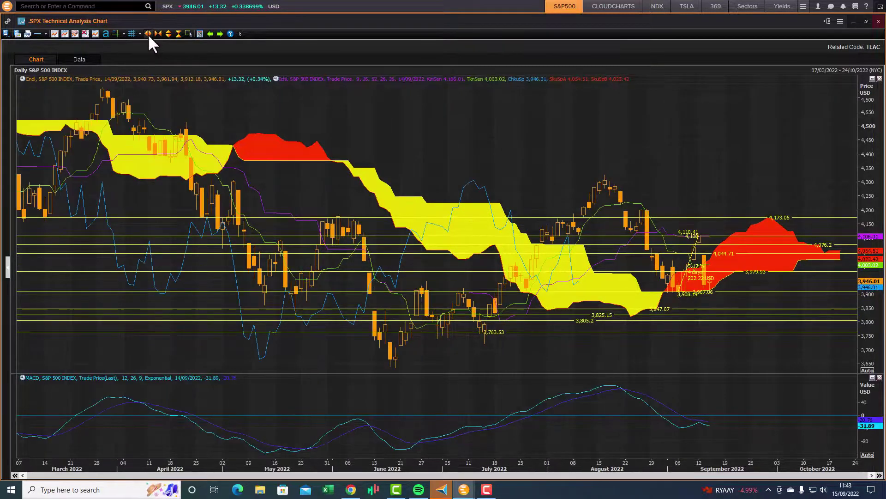
{"action": "left_click", "coordinate": [148, 34]}
{"action": "left_click", "coordinate": [148, 33]}
{"action": "left_click", "coordinate": [147, 34]}
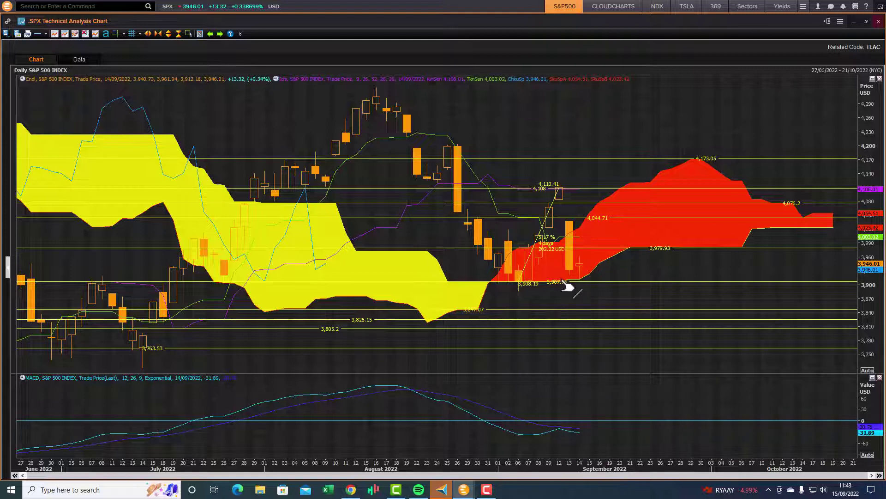
{"action": "mouse_move", "coordinate": [580, 278]}
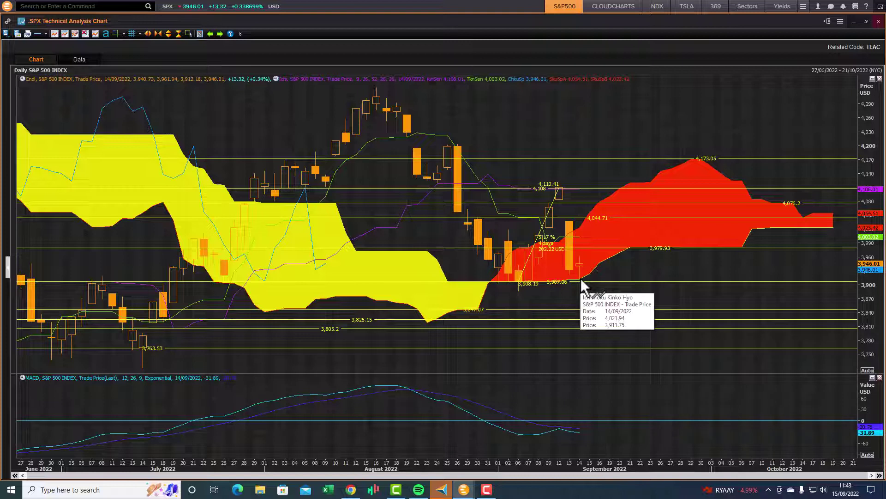